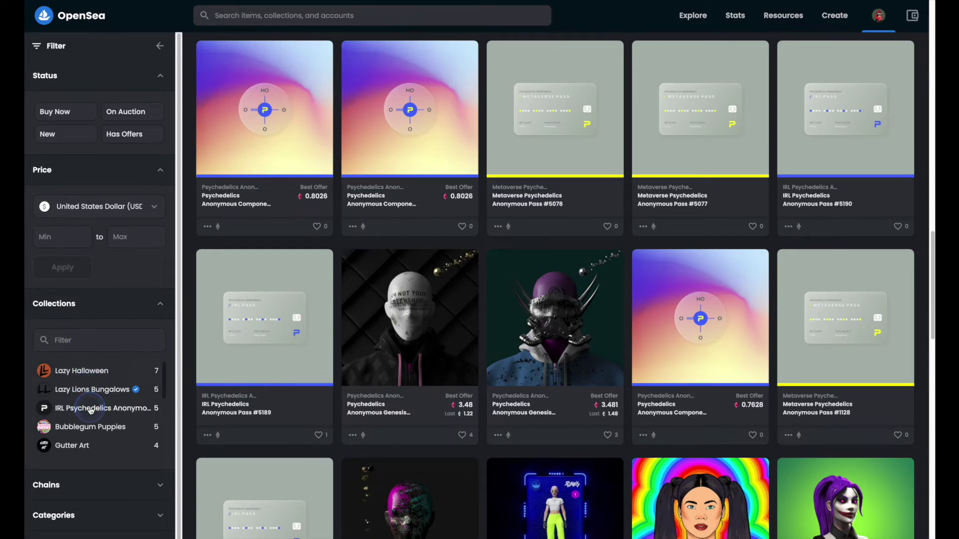
- Filter the profile to IRL Pass, Genesis, Component 1 and Metaverse Pass Psychedelics Anonymous collections
left_click(90, 410)
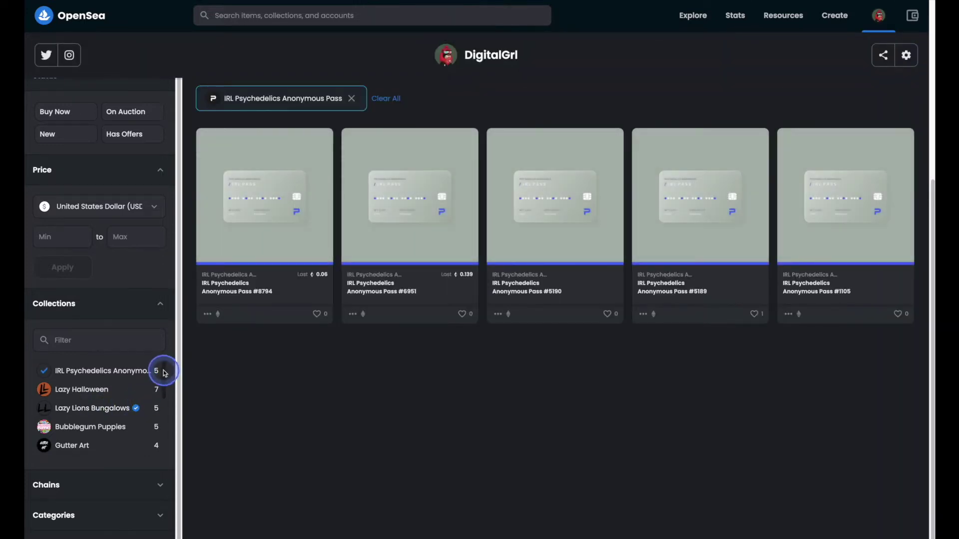
left_click_drag(164, 374, 164, 389)
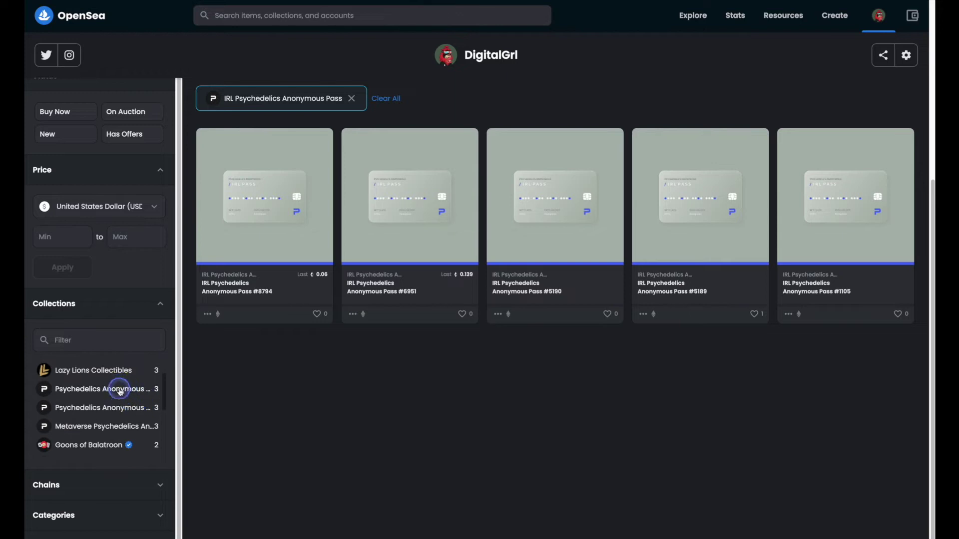
left_click(131, 390)
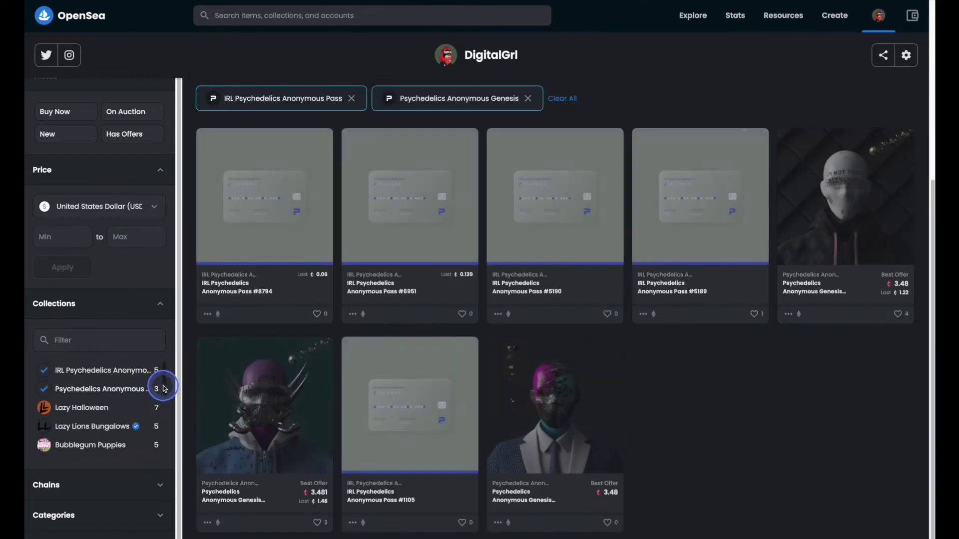
left_click_drag(164, 389, 165, 391)
scroll(160, 391, "down", 3)
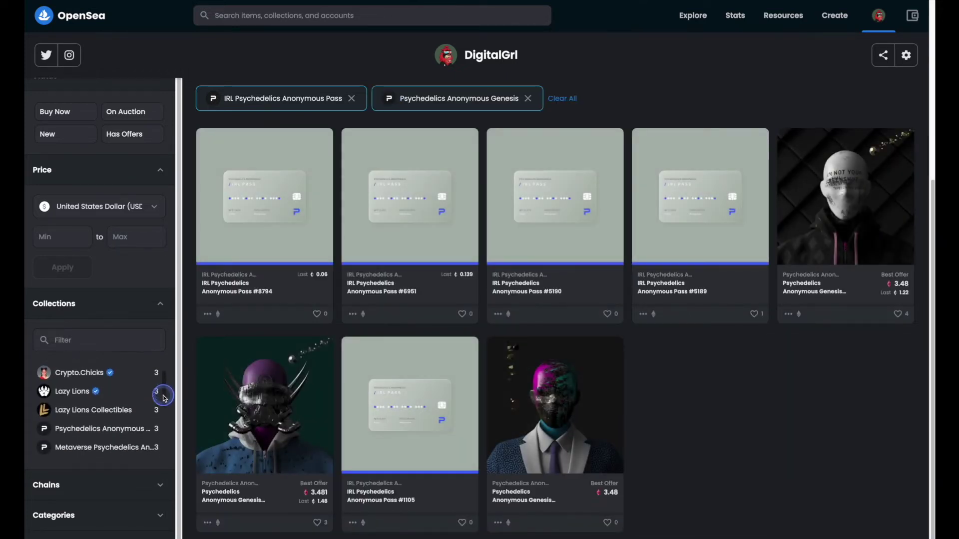
left_click(135, 402)
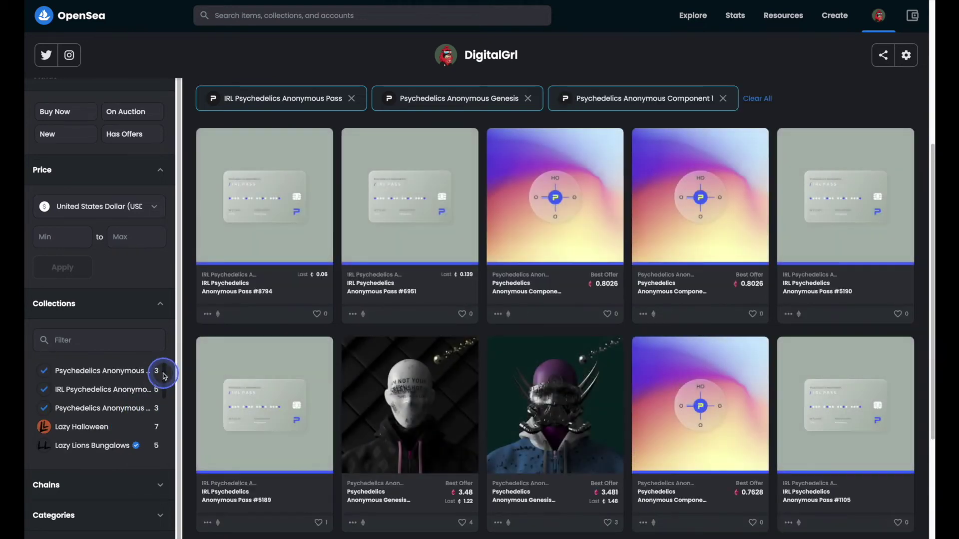
left_click_drag(164, 375, 162, 388)
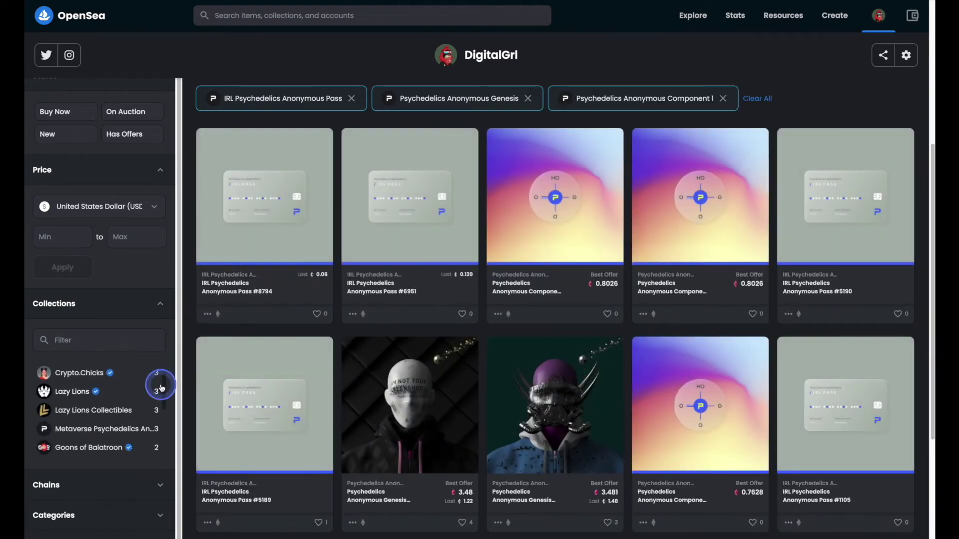
left_click(131, 428)
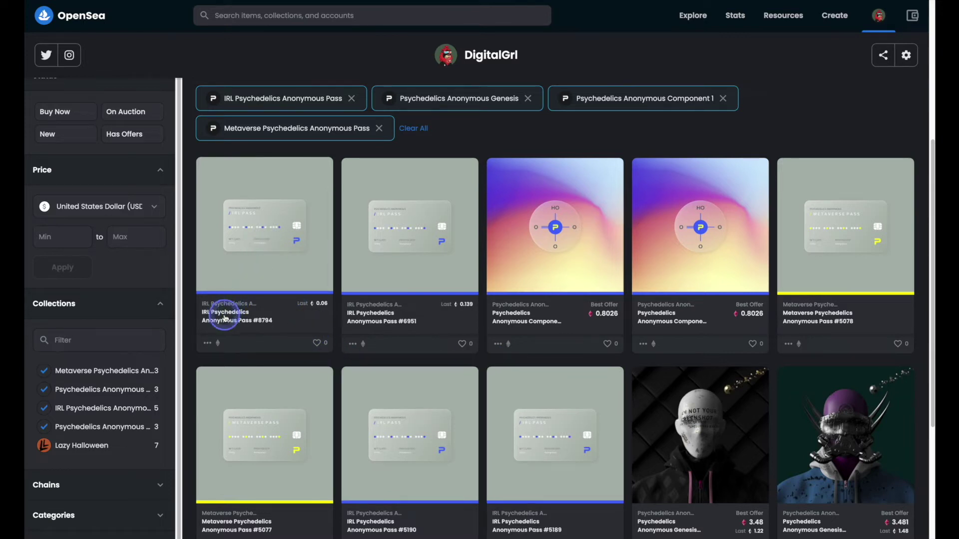
- Start a transfer with IRL Pass #8794, adding IRL Pass #6951, two Component items and Metaverse Pass #5078
left_click(207, 345)
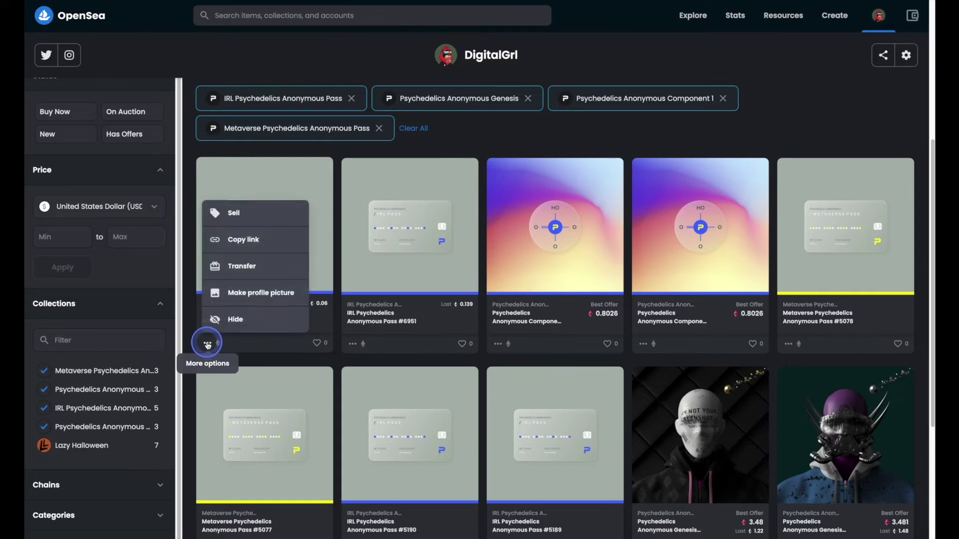
left_click(241, 267)
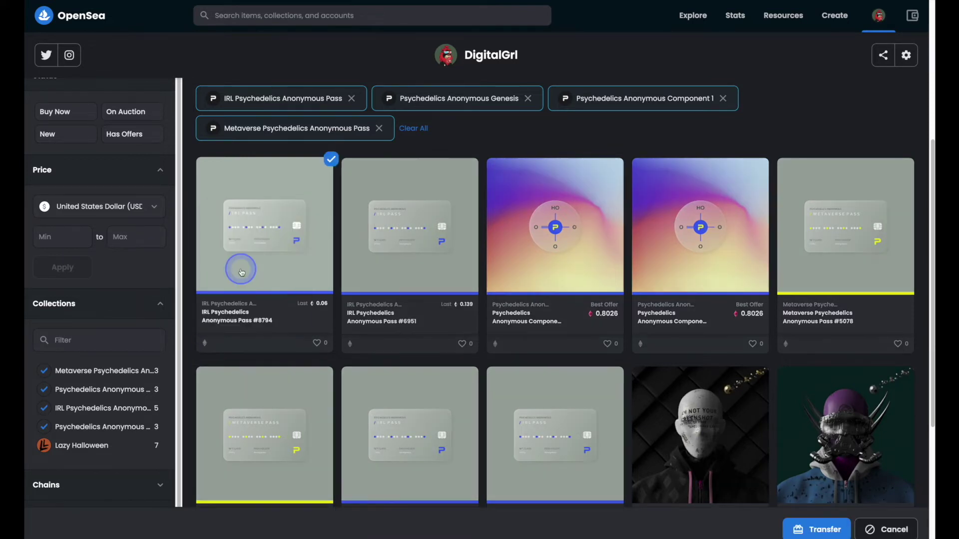
left_click(399, 238)
left_click(539, 244)
left_click(697, 233)
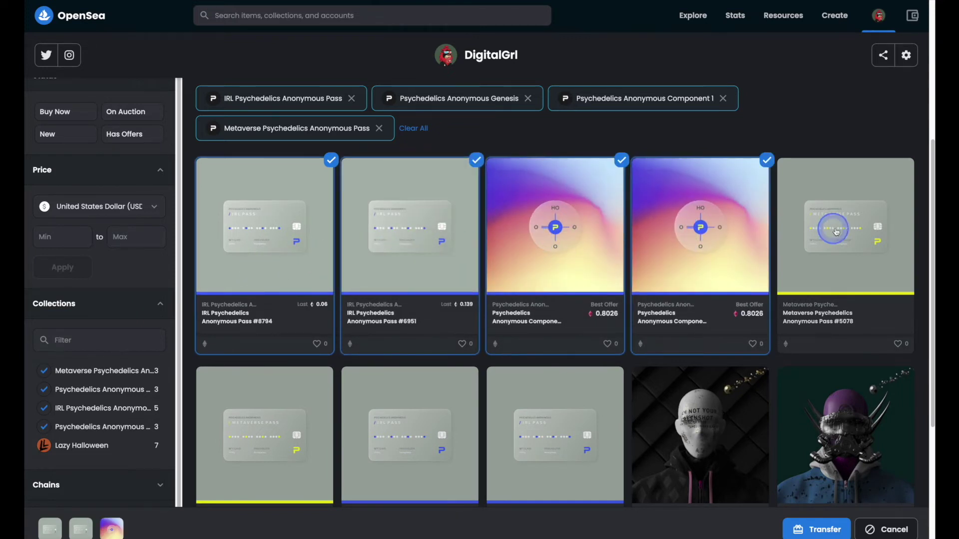
left_click(837, 231)
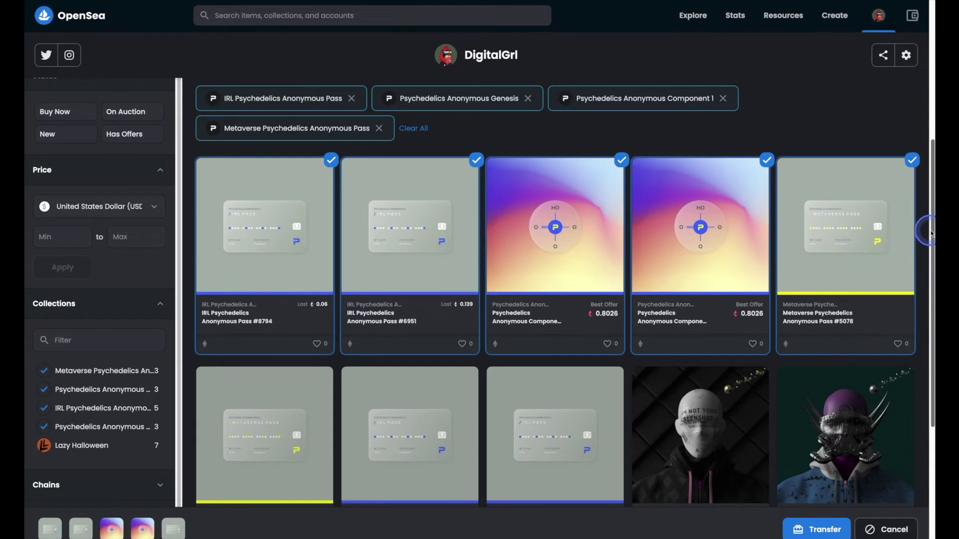
- Add the remaining Genesis, IRL Pass, Metaverse Pass and Component cards, then proceed with all 14
scroll(924, 235, "down", 2)
scroll(923, 278, "down", 4)
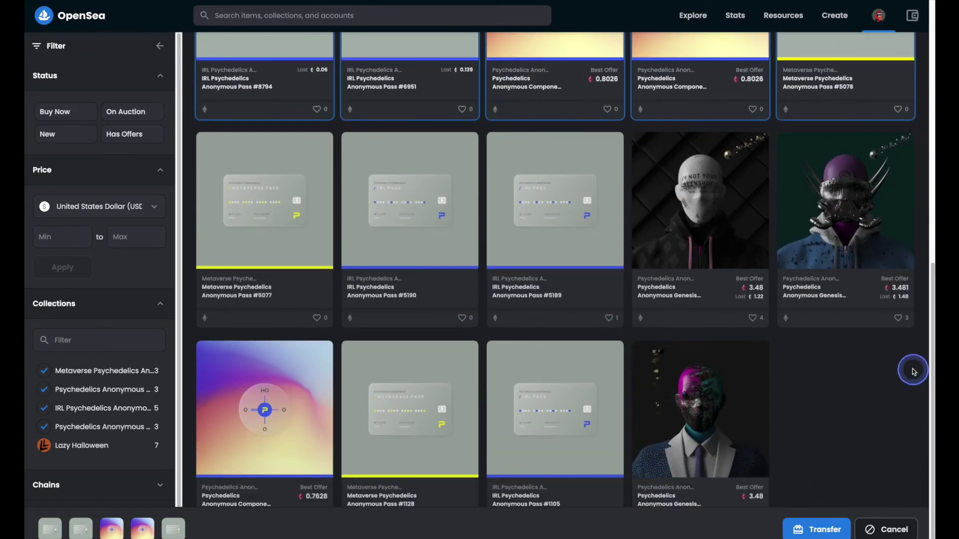
left_click(832, 212)
left_click(639, 207)
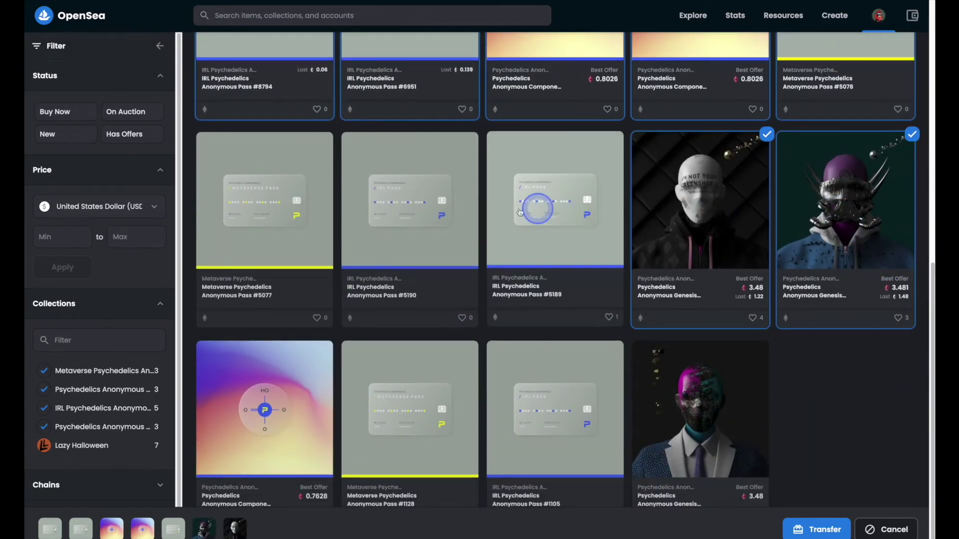
left_click(536, 205)
left_click(411, 207)
left_click(279, 211)
left_click(261, 347)
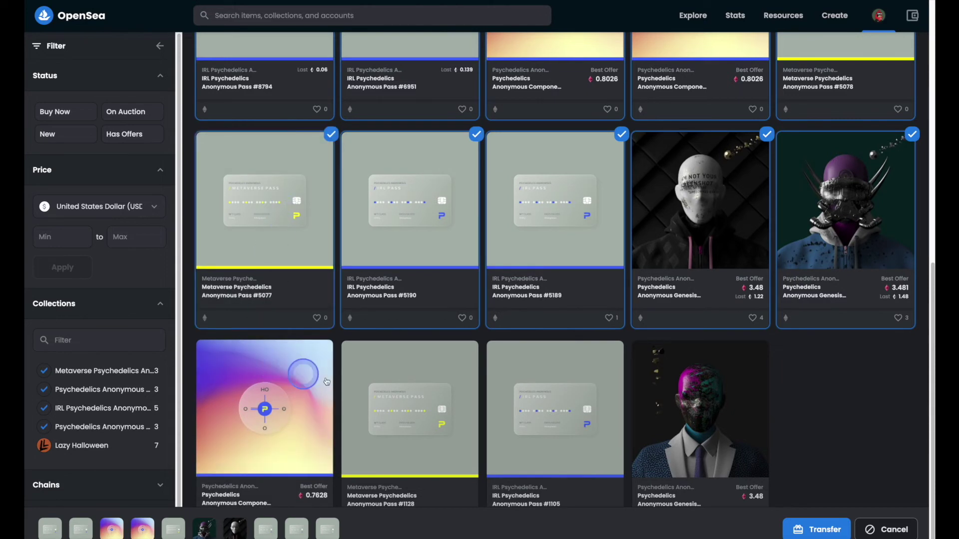
left_click(427, 385)
left_click(551, 387)
left_click(687, 380)
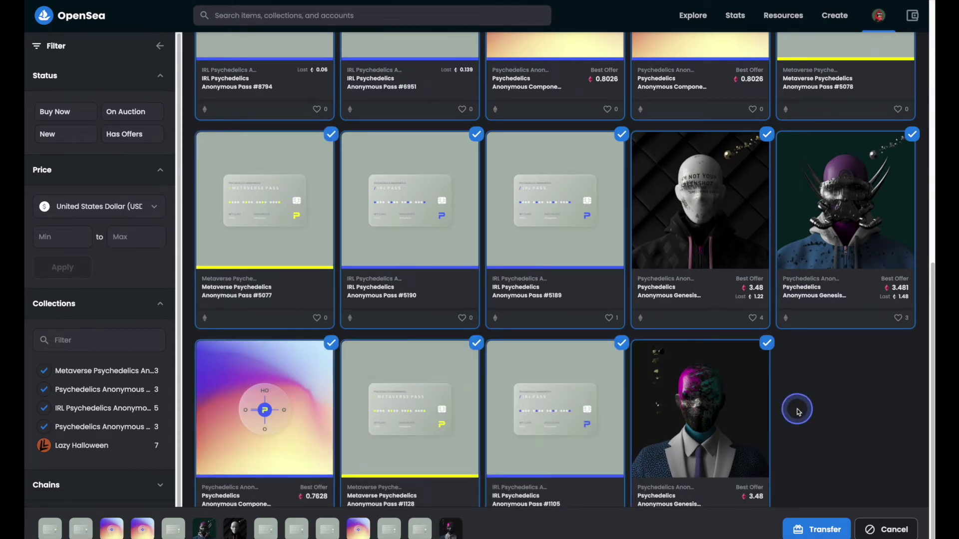
left_click(843, 535)
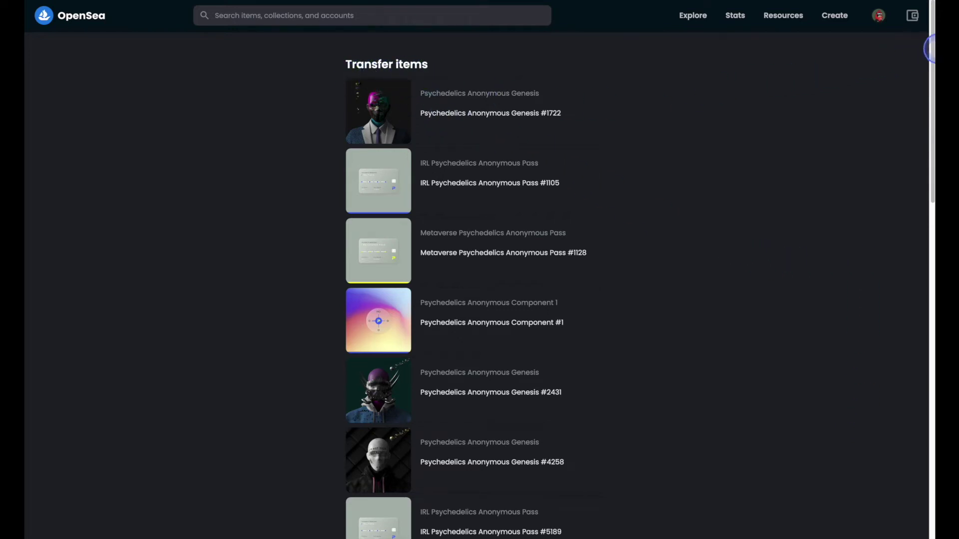
- Scroll through the Transfer items list of the 14 chosen NFTs
left_click_drag(932, 50, 924, 323)
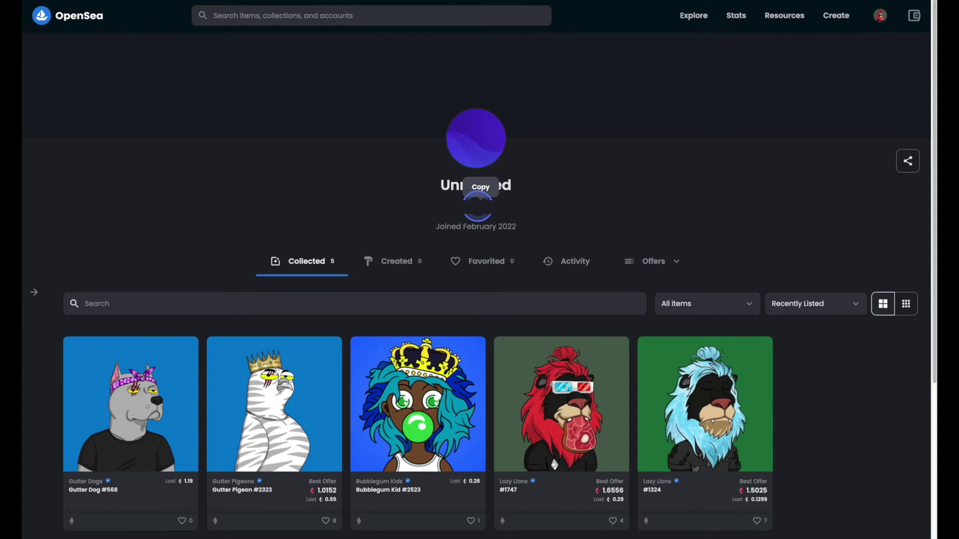
- Copy the Unnamed profile's wallet address and paste it as the transfer destination
left_click(478, 205)
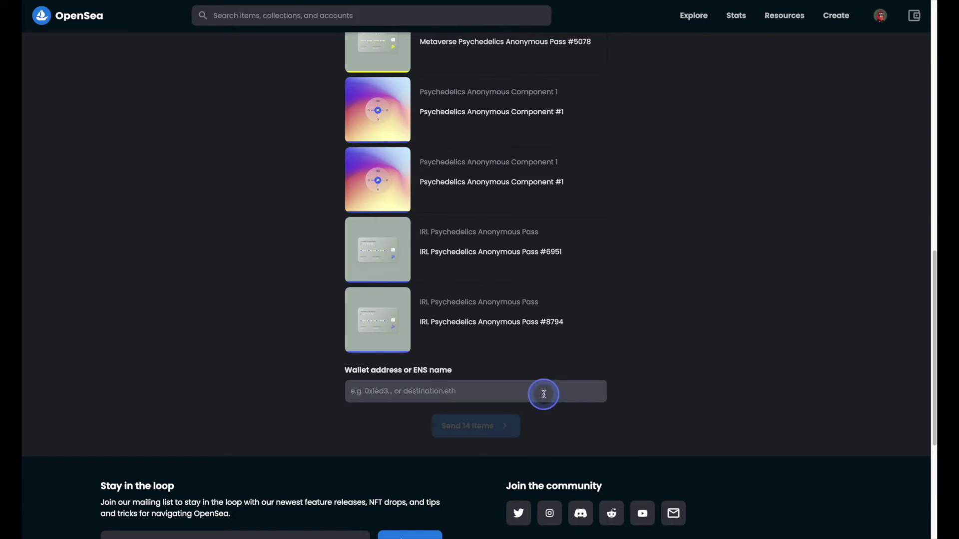
key("ctrl+v")
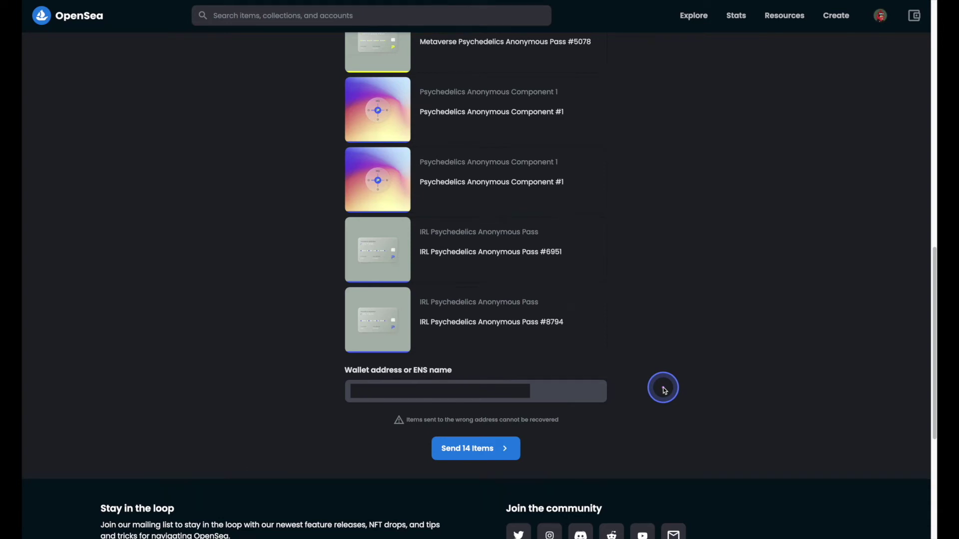
left_click(553, 392)
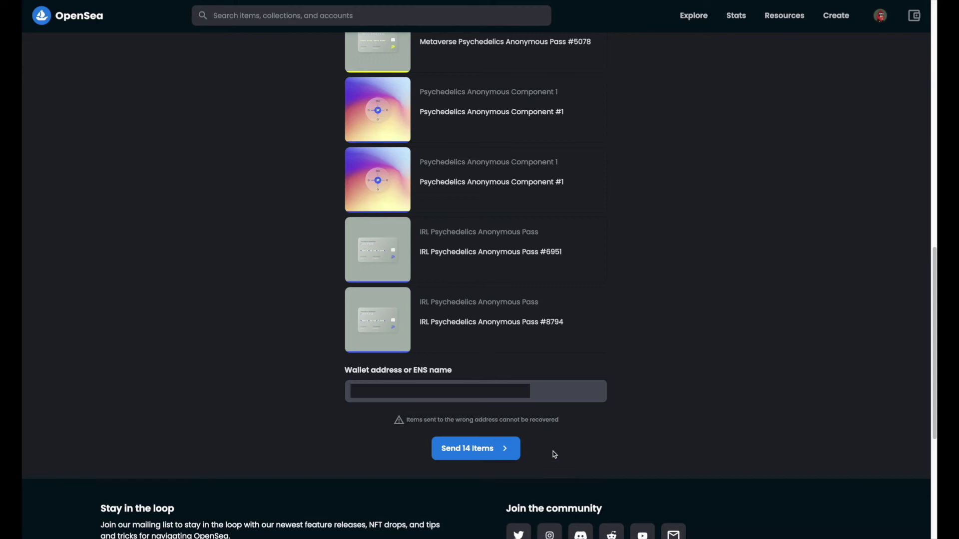
- Send the 14 items and confirm the transaction in the MetaMask popup
left_click(511, 450)
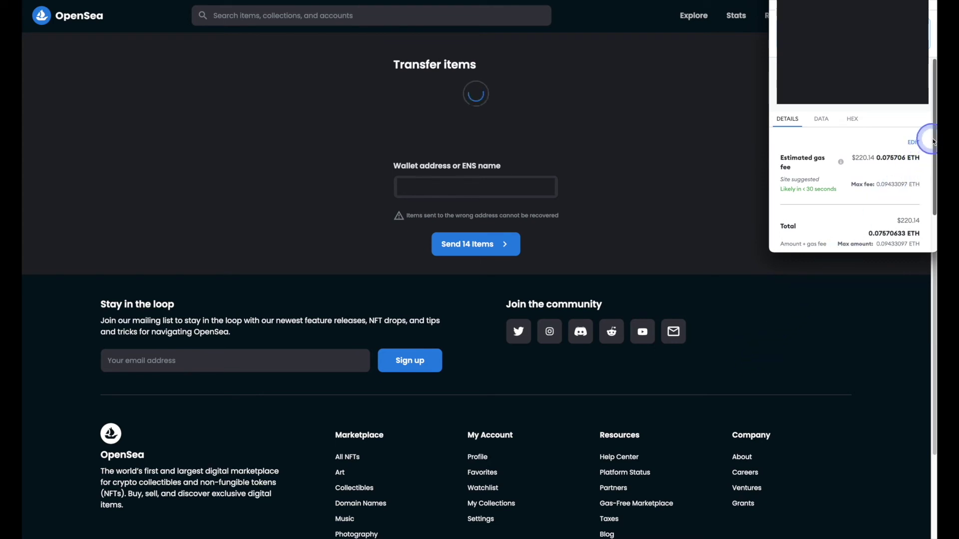
left_click_drag(932, 140, 927, 178)
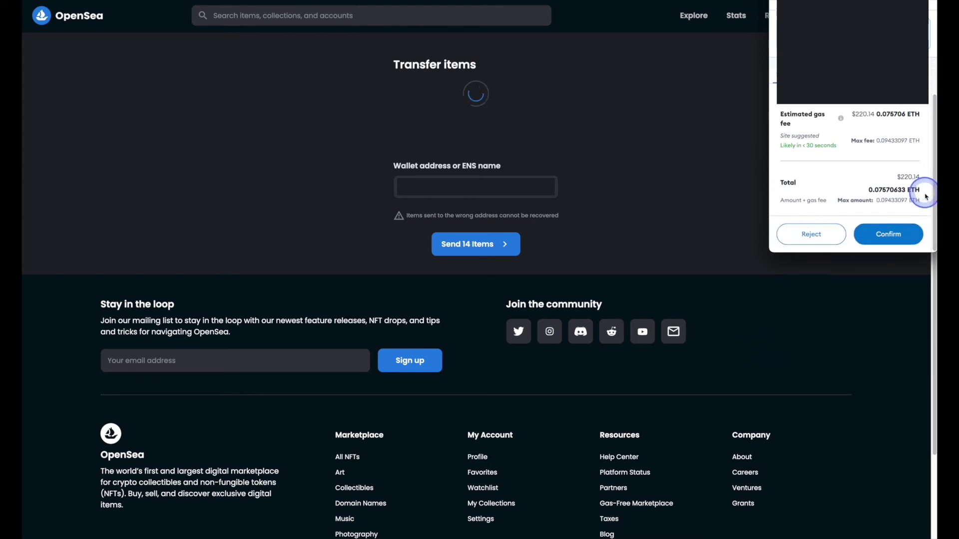
left_click(886, 241)
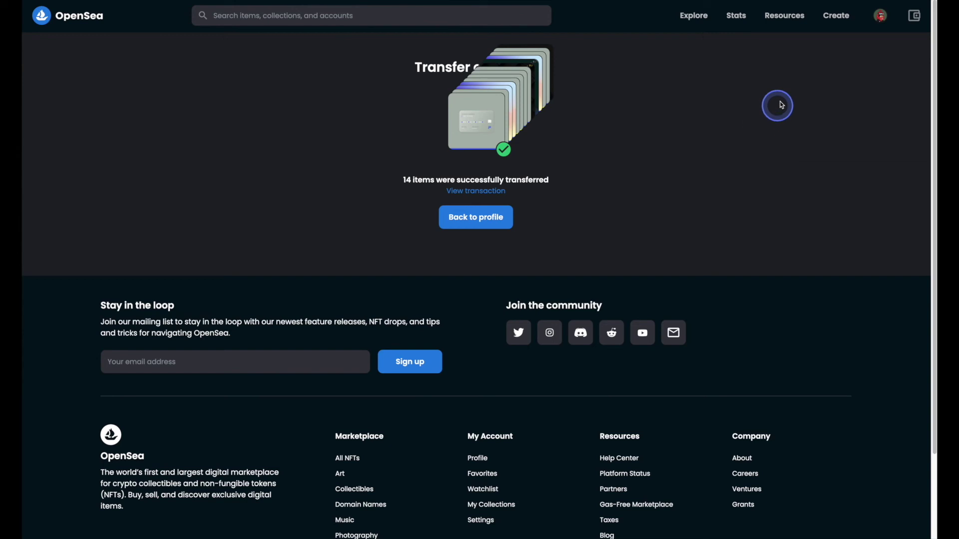
- Refresh the recipient's profile and scroll its Collected grid showing 19 items, including Psychedelics Anonymous NFTs
left_click(816, 15)
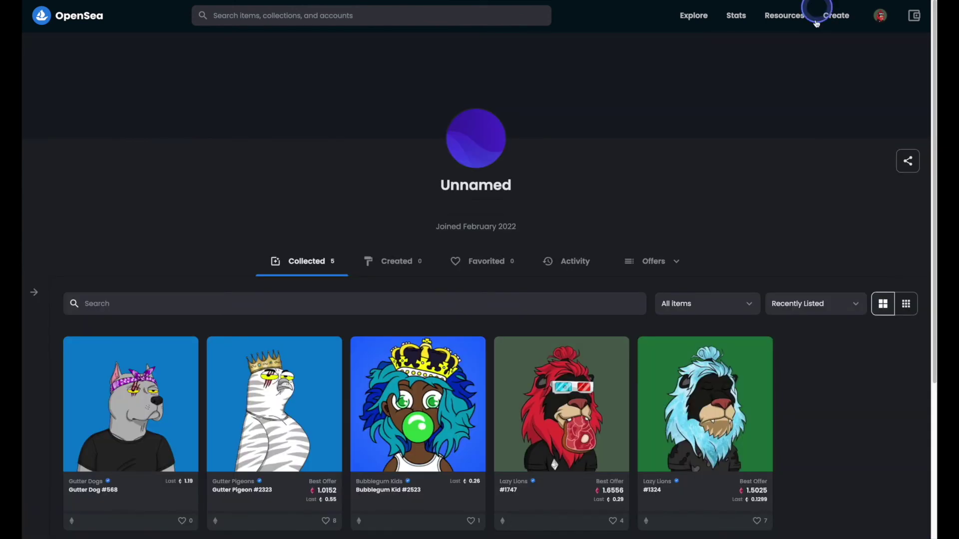
left_click(781, 155)
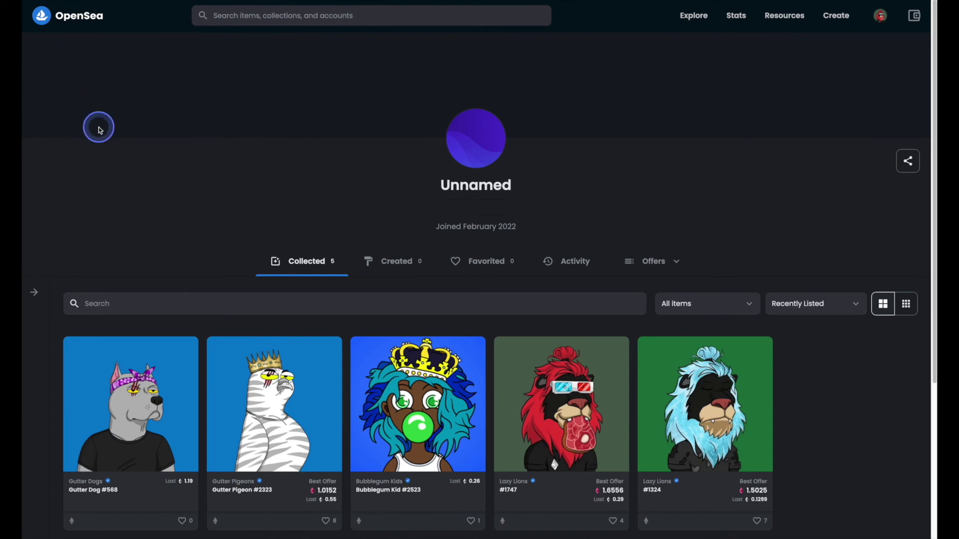
key("F5")
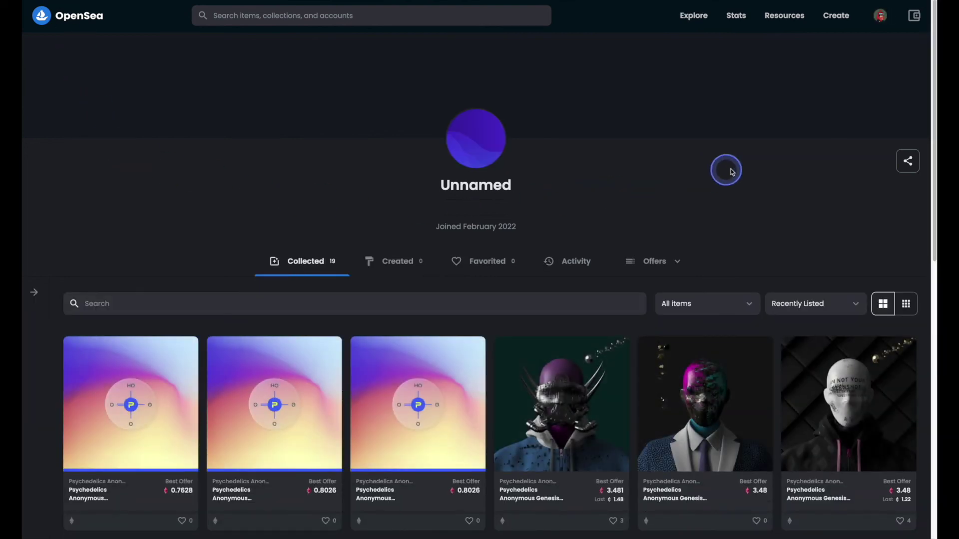
left_click_drag(932, 83, 933, 273)
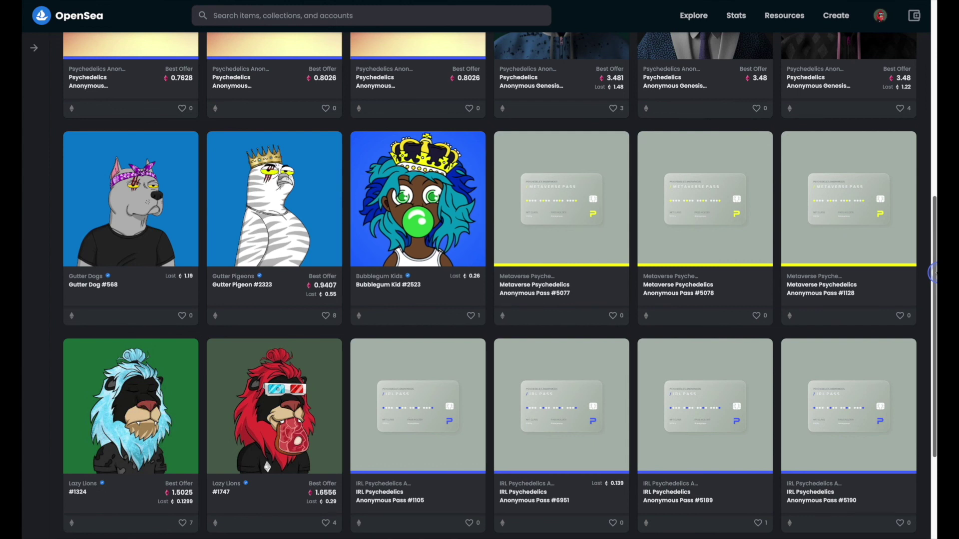
left_click_drag(933, 273, 934, 208)
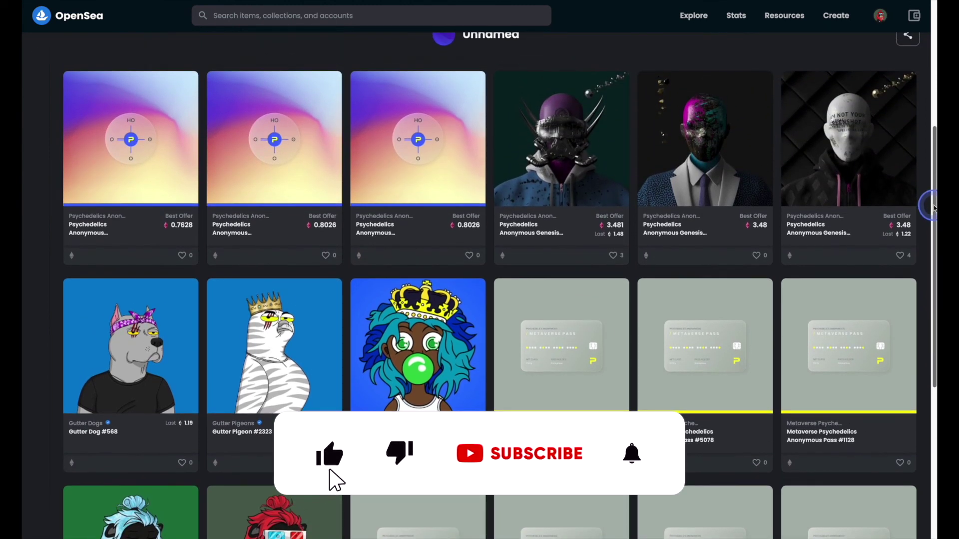